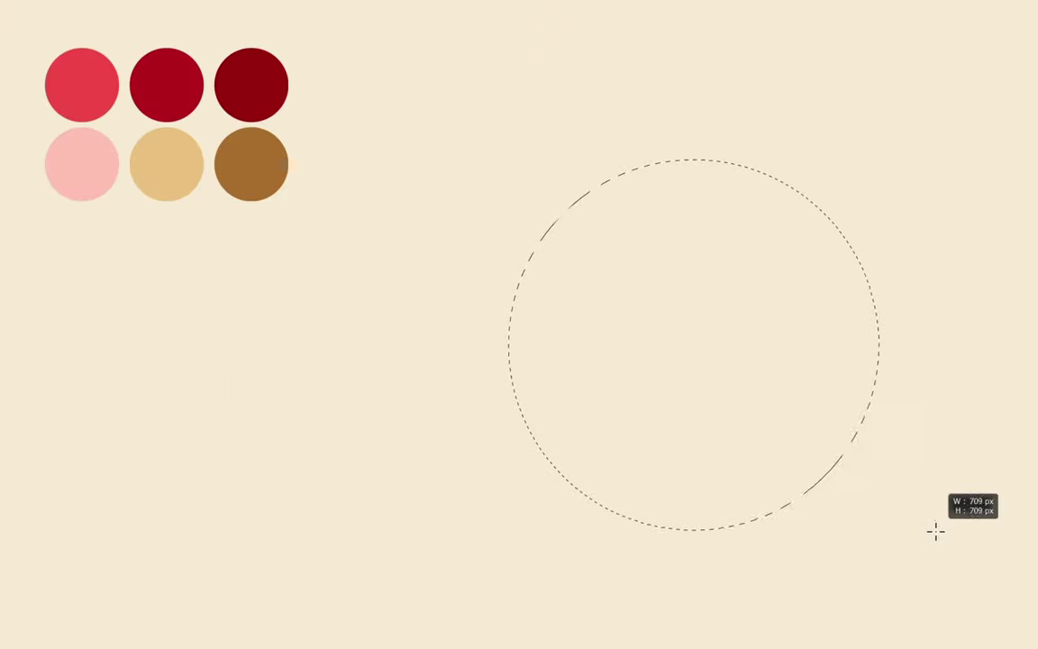
- Select a circle and paint it solid #ef4747 with a large Hard Round brush
mouse_move(936, 530)
left_mouse_down()
mouse_move(892, 547)
mouse_move(871, 574)
left_mouse_up()
right_click(704, 419)
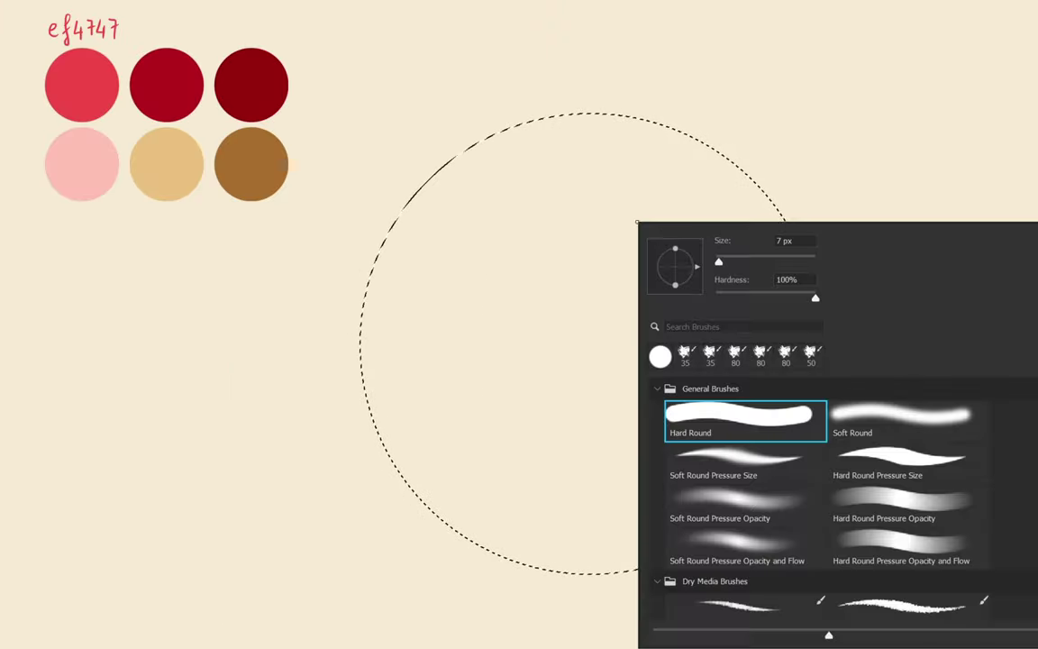
key("Escape")
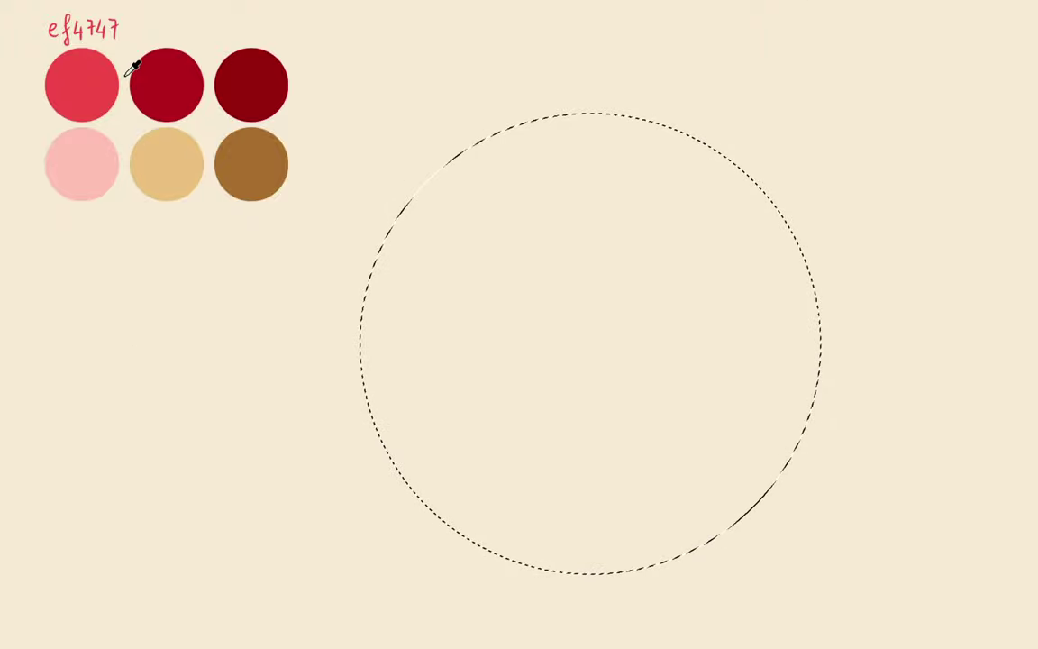
mouse_move(205, 54)
left_mouse_down()
mouse_move(621, 296)
mouse_move(598, 347)
left_mouse_up()
- Deselect the circle and browse the brush presets for a textured brush
key("ctrl+d")
key("v")
key("b")
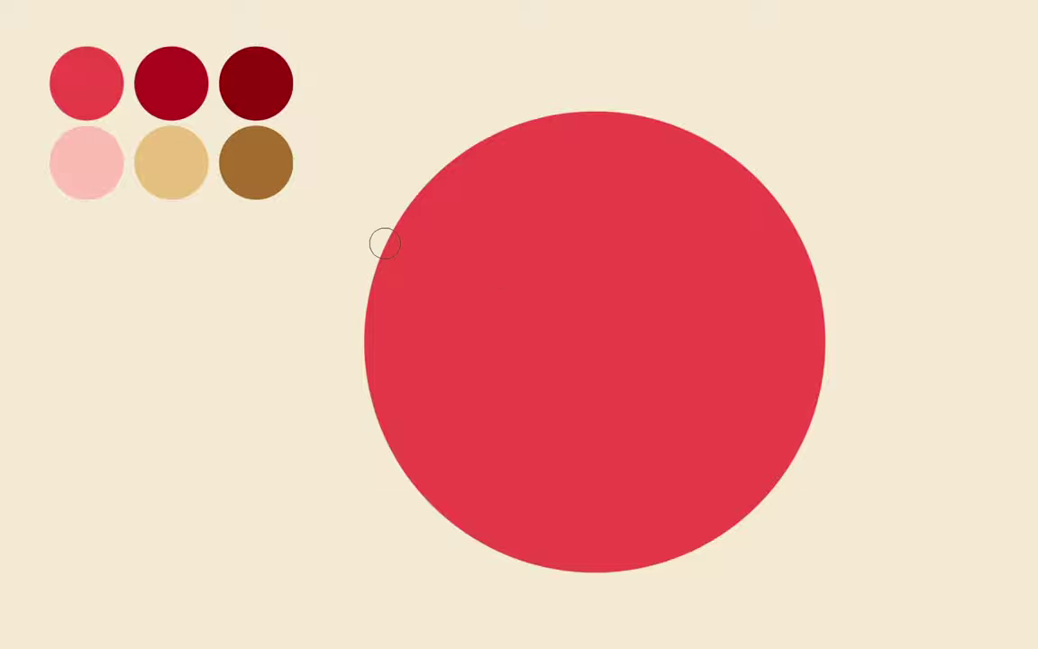
right_click(385, 243)
scroll(748, 450, "down", 5)
scroll(747, 468, "down", 2)
- Choose a textured dry-media brush and stipple darker red mottling over the circle
double_click(509, 544)
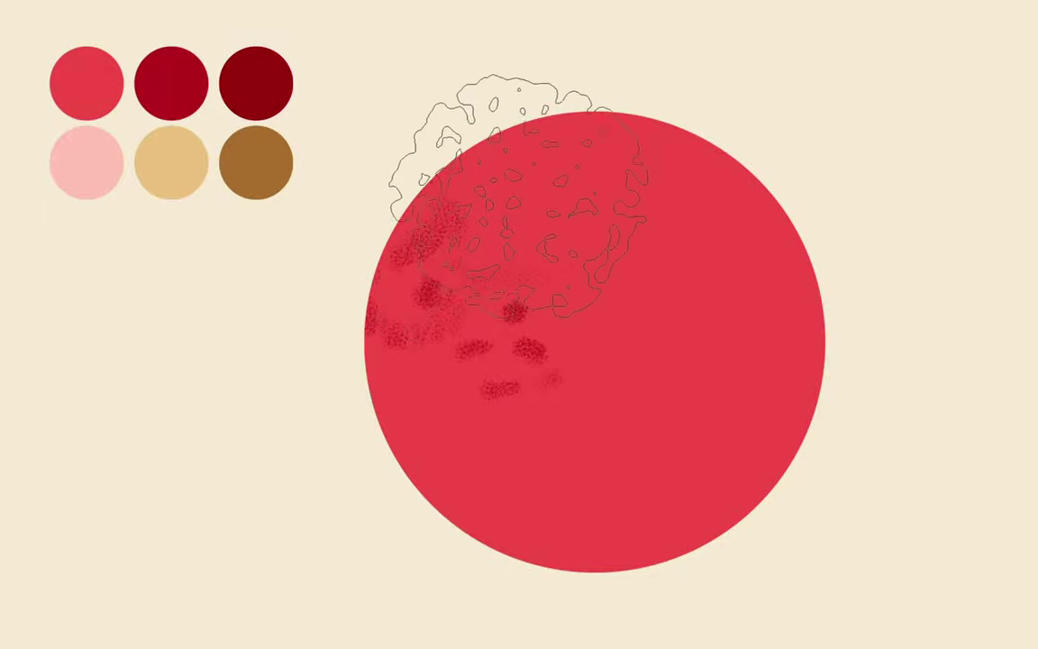
mouse_move(625, 243)
left_mouse_down()
mouse_move(718, 348)
mouse_move(716, 505)
mouse_move(556, 545)
mouse_move(348, 429)
mouse_move(452, 336)
mouse_move(649, 493)
mouse_move(834, 273)
mouse_move(699, 105)
mouse_move(429, 185)
mouse_move(608, 401)
mouse_move(766, 333)
mouse_move(761, 181)
mouse_move(532, 532)
mouse_move(414, 377)
mouse_move(504, 297)
mouse_move(645, 549)
mouse_move(558, 225)
mouse_move(603, 235)
left_mouse_up()
- With KYLE Bonus Chunky Charcoal, paint dark red blotches across the circle's lower half
right_click(599, 239)
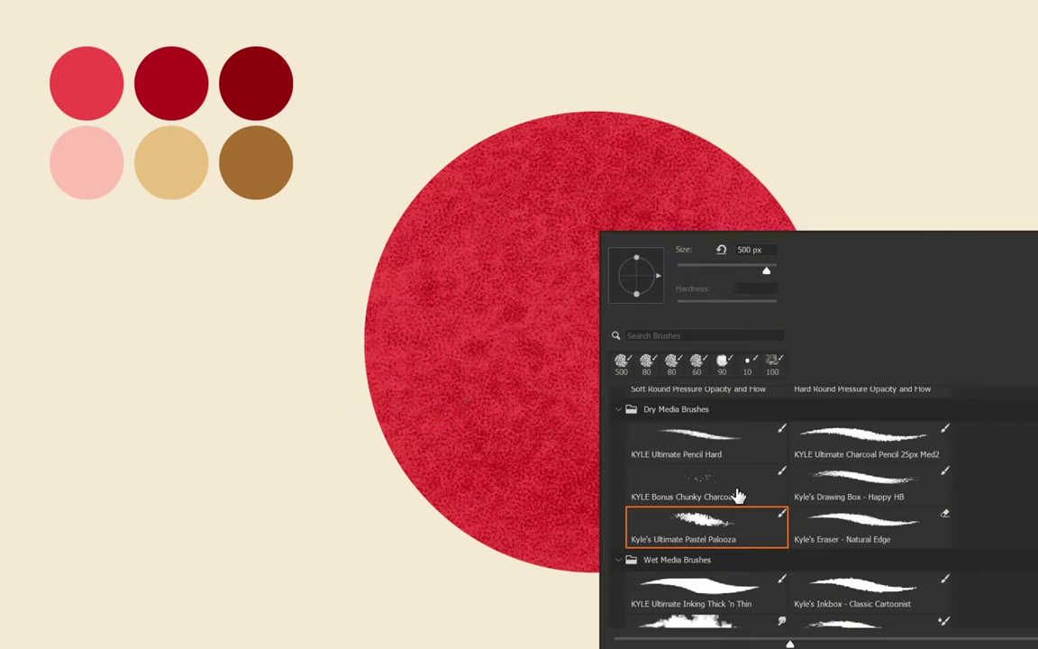
left_click(664, 455)
key("Return")
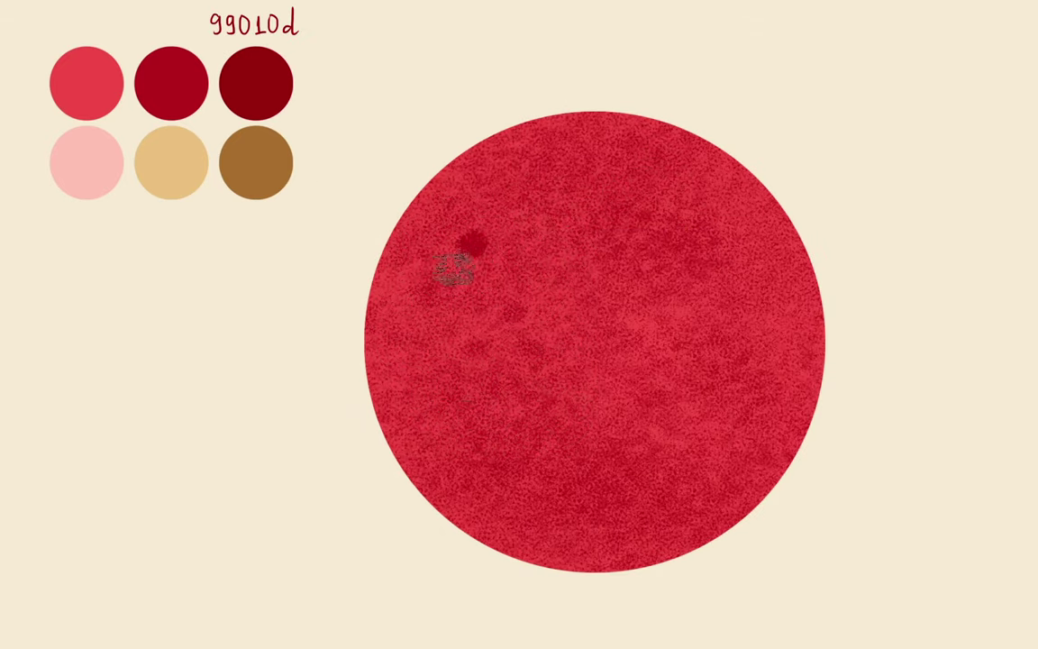
mouse_move(369, 337)
left_mouse_down()
mouse_move(389, 463)
mouse_move(529, 554)
left_mouse_up()
mouse_move(625, 467)
left_mouse_down()
mouse_move(753, 521)
mouse_move(599, 509)
left_mouse_up()
mouse_move(590, 431)
left_mouse_down()
mouse_move(538, 399)
mouse_move(475, 482)
mouse_move(641, 366)
mouse_move(779, 457)
mouse_move(613, 429)
mouse_move(613, 544)
mouse_move(532, 428)
mouse_move(443, 376)
mouse_move(486, 325)
left_mouse_up()
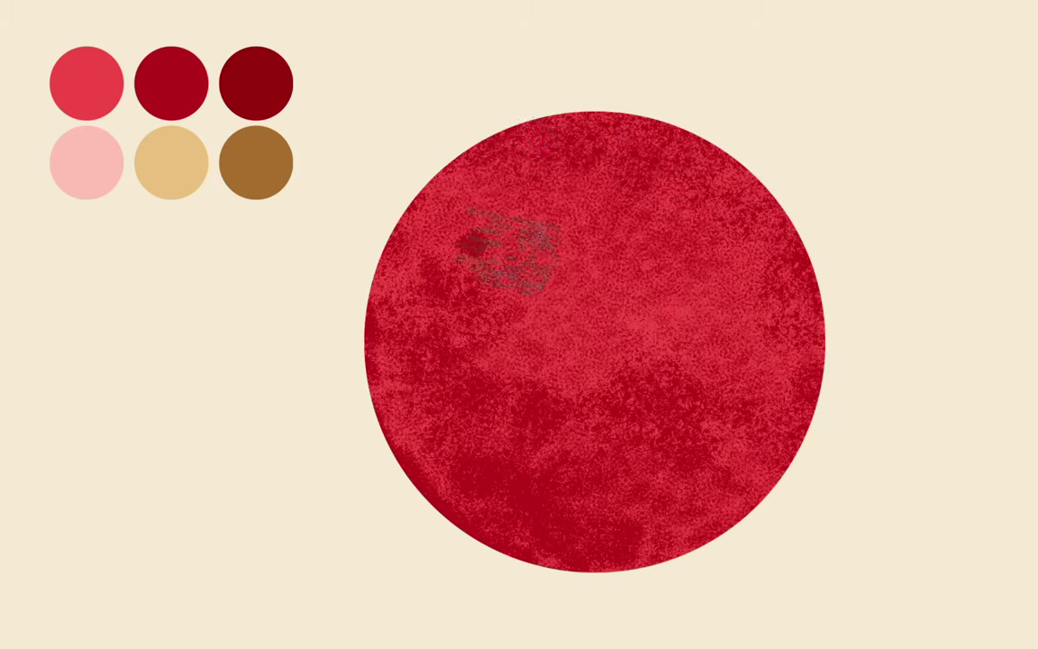
left_click(520, 245)
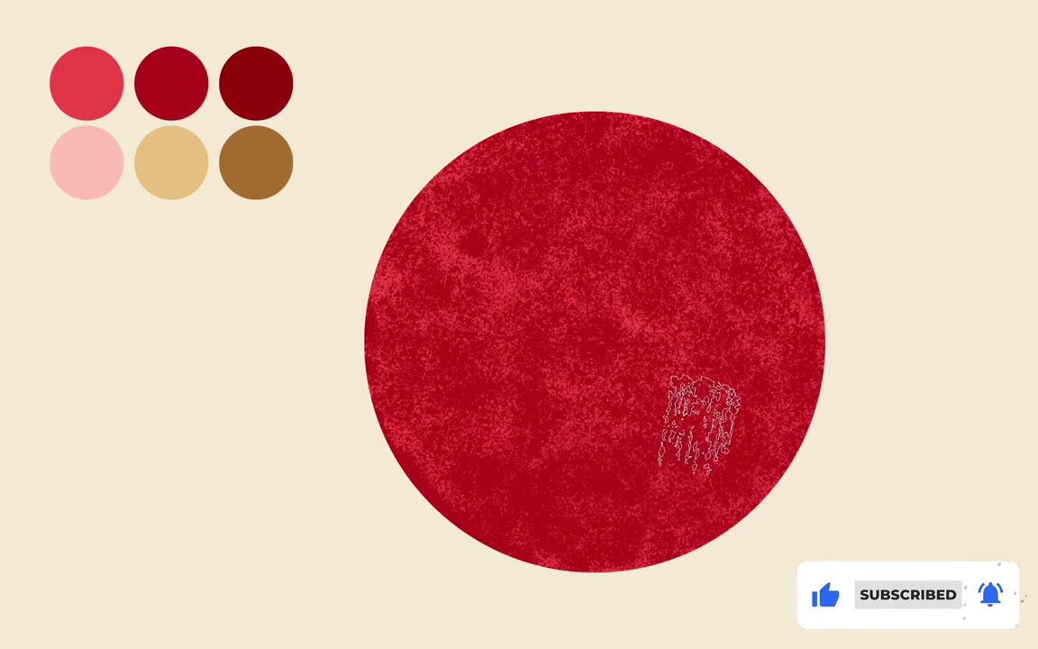
- Try a different dry-media brush preset for the texture
left_click(815, 527)
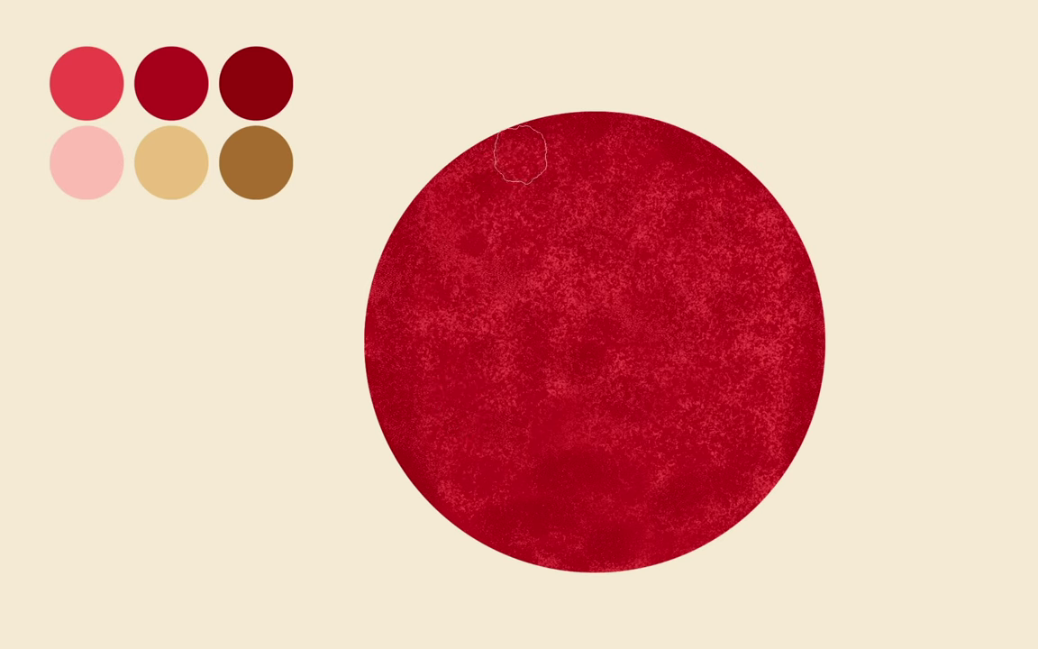
- Paint a darker red charcoal patch near the bottom of the circle
right_click(760, 457)
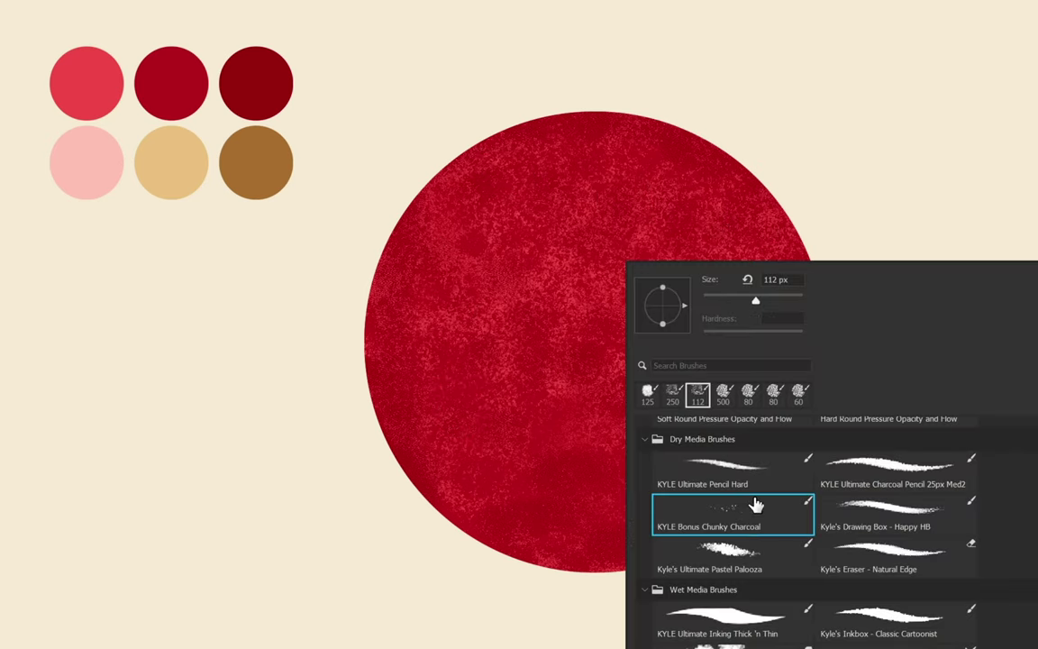
key("Escape")
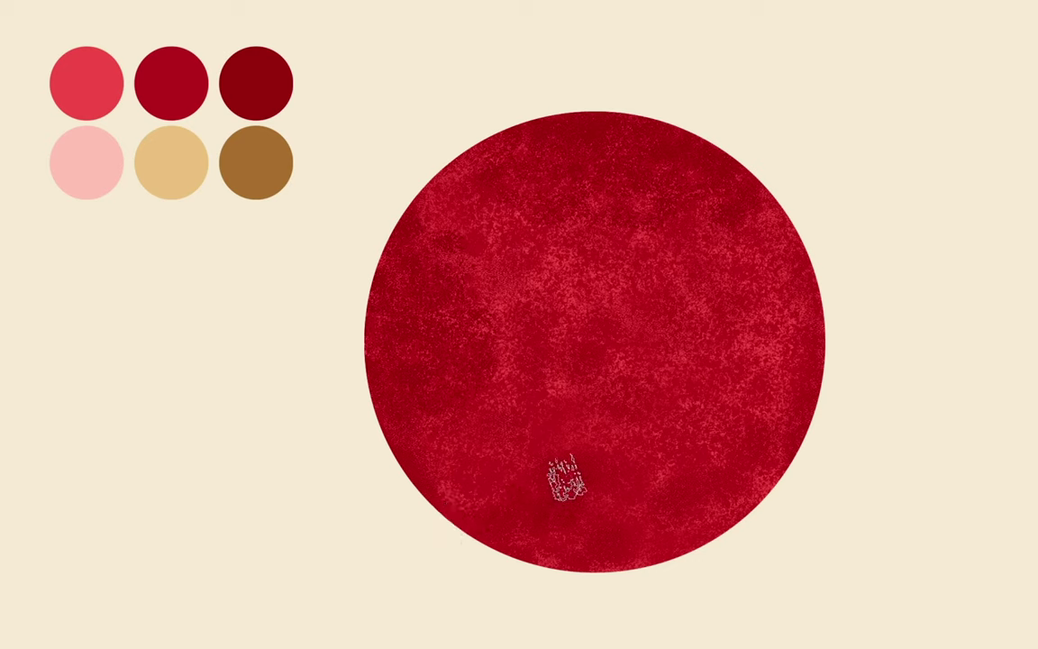
left_click_drag(566, 477, 569, 457)
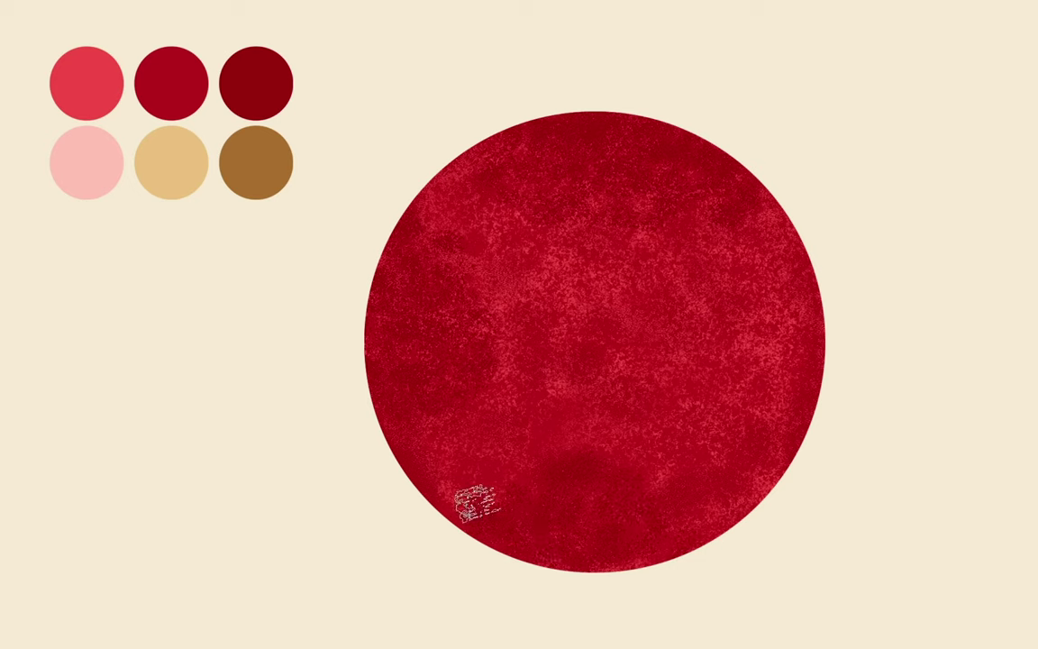
- Darken the circle's lower band with dark red charcoal texture
left_click_drag(543, 462, 632, 463)
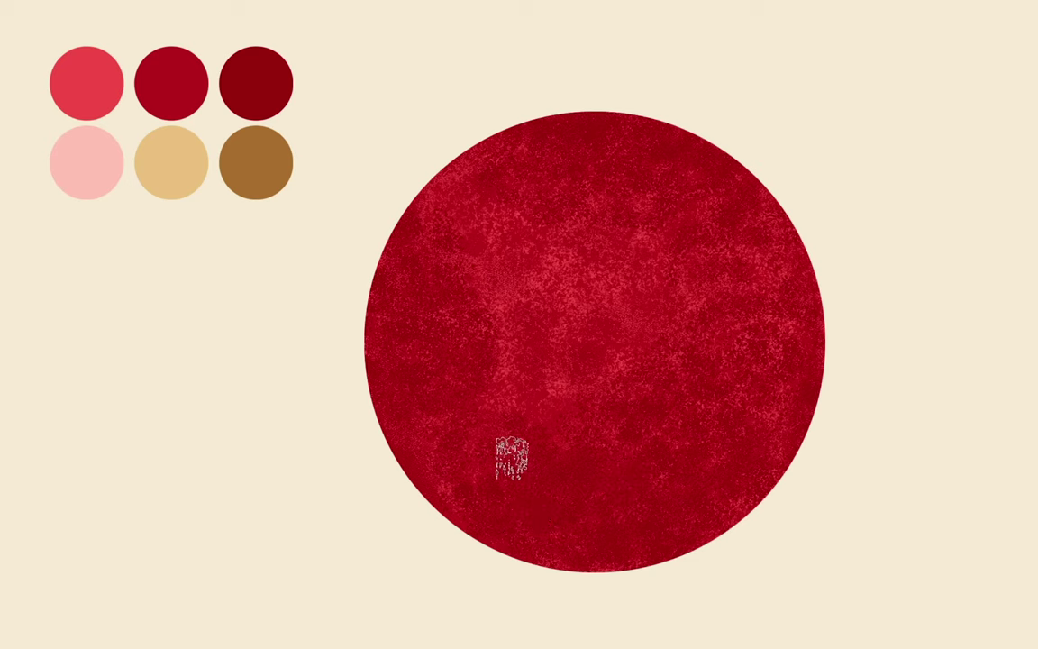
- Switch to Kyle's Ultimate Pastel Palooza at about 170 px and sample the red swatches
right_click(669, 286)
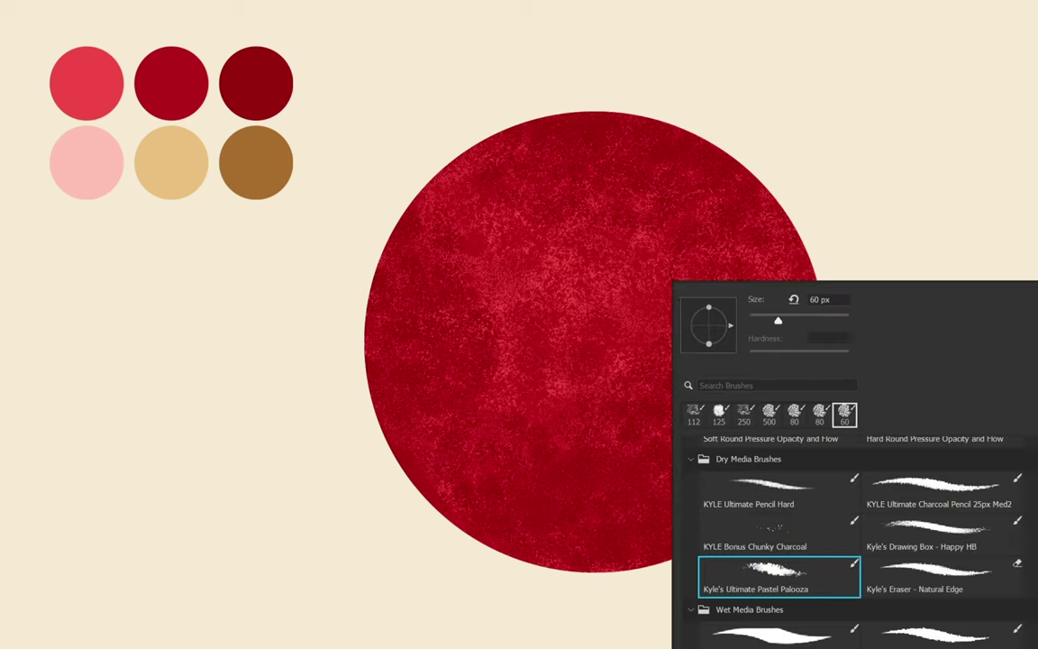
key("Return")
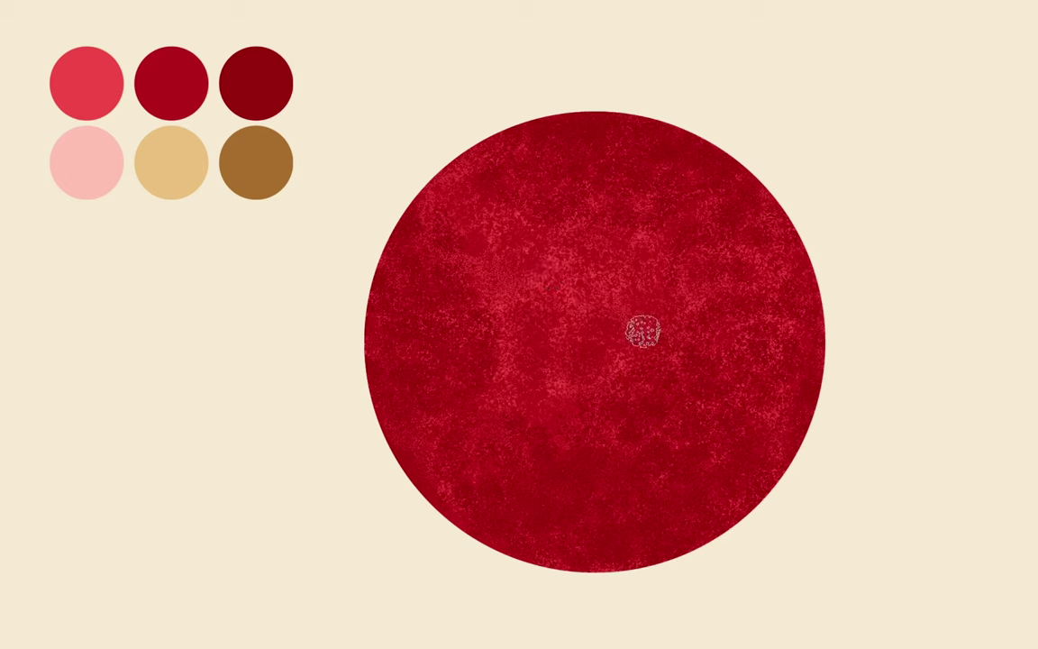
key("bracketright")
key("bracketright")
key("bracketright")
key("bracketright")
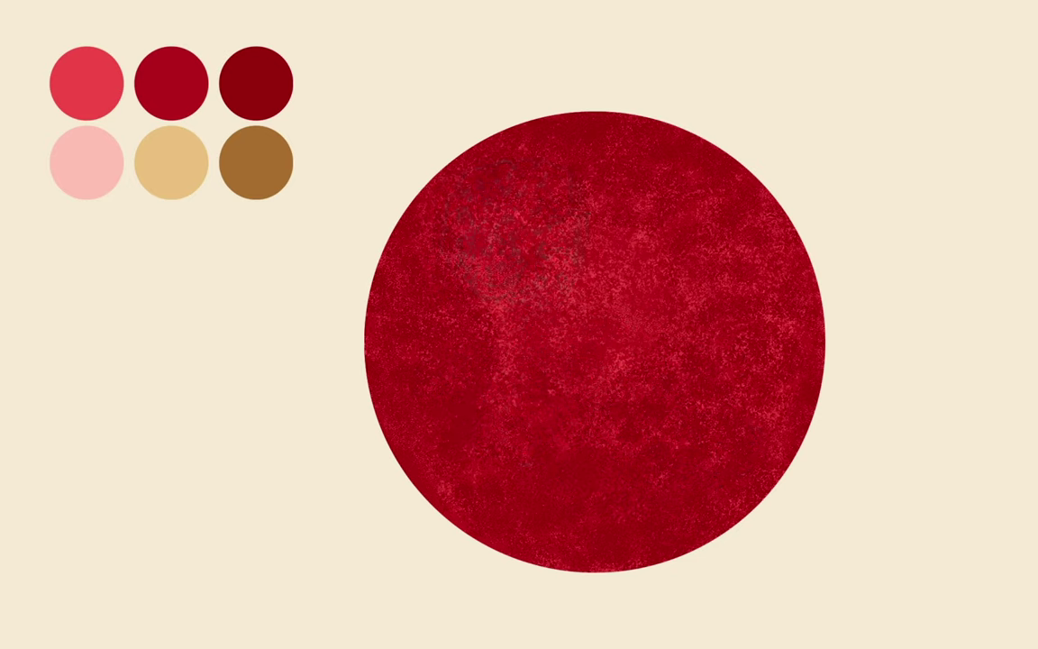
left_click(98, 76, "alt")
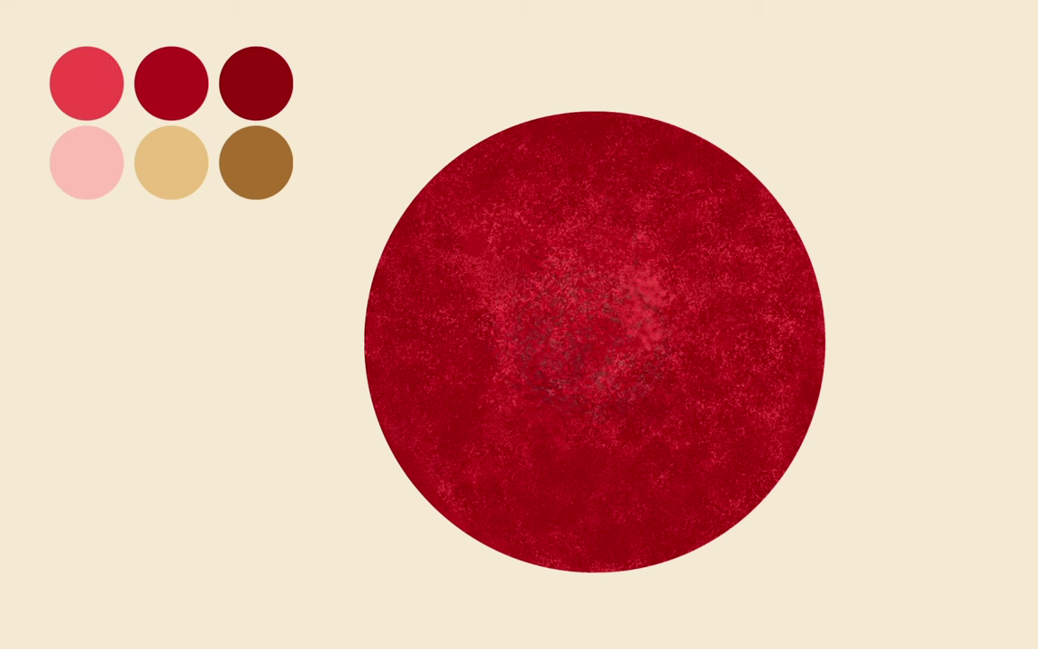
left_click(266, 81)
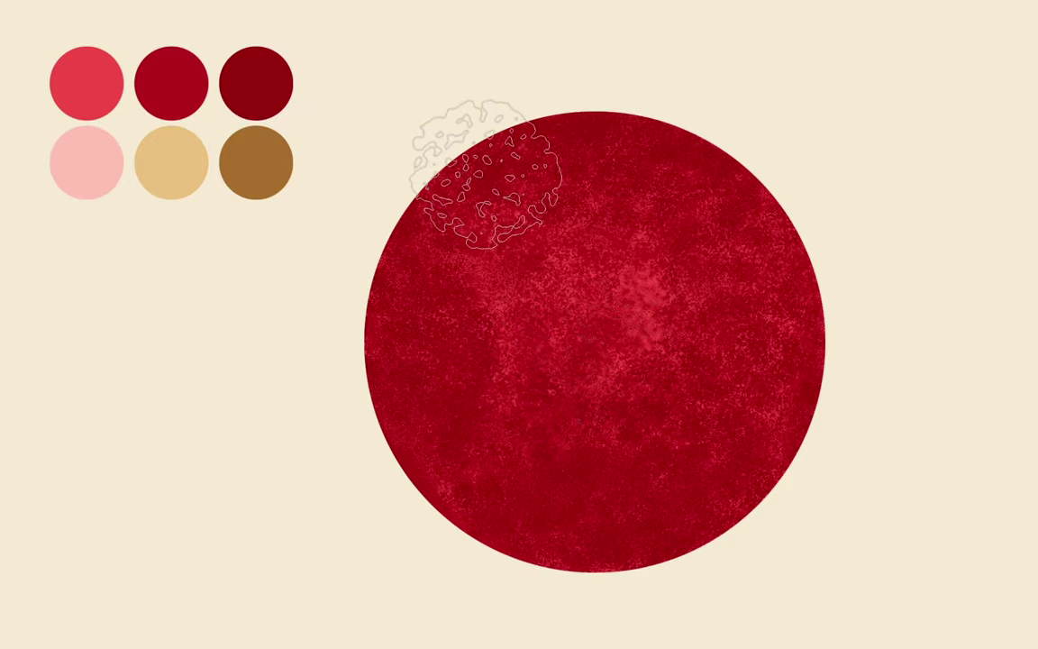
- Paint mottled dark red over the circle's upper left, resampling the dark red swatch
left_click_drag(487, 173, 505, 261)
left_click(268, 83)
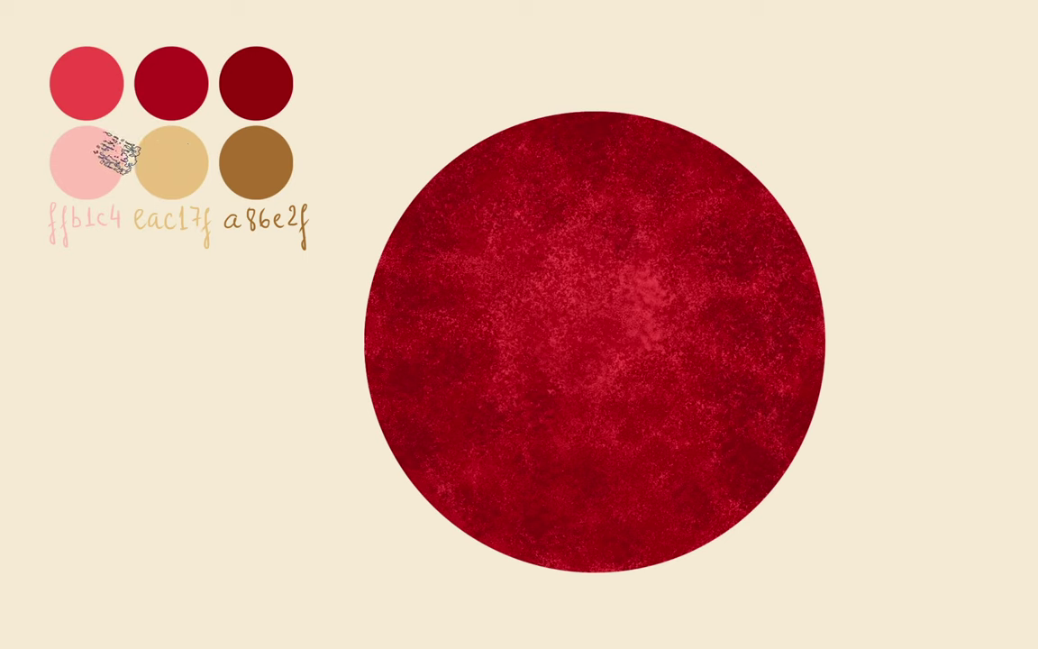
- Dab pale pink speckles across the ball's upper-left as a sparkly highlight
left_click(100, 151, "alt")
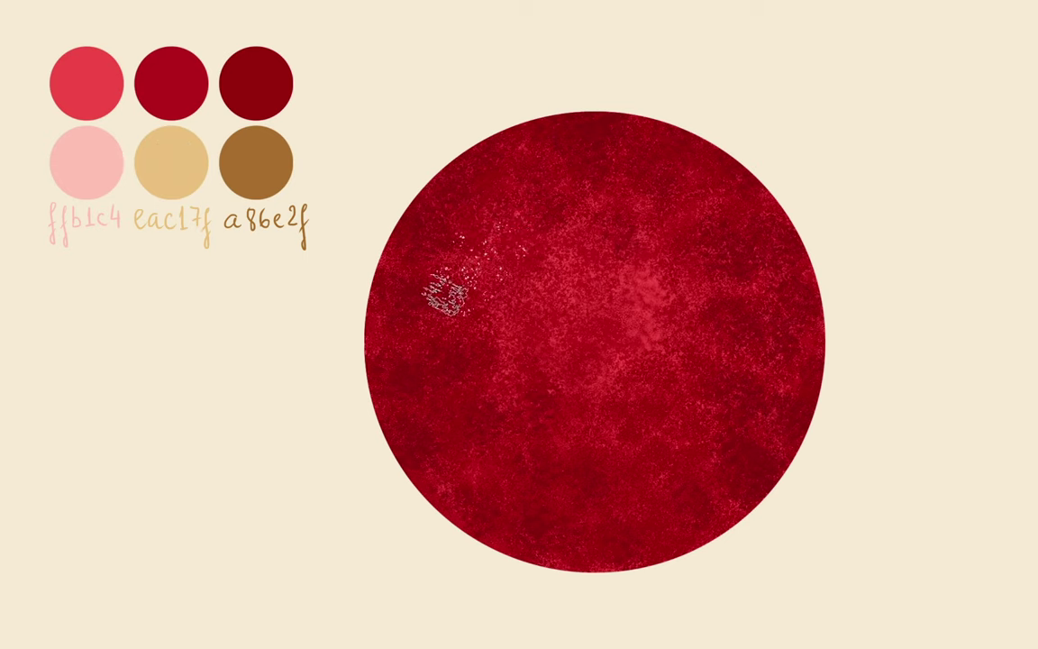
mouse_move(487, 280)
left_mouse_down()
mouse_move(530, 278)
mouse_move(526, 393)
mouse_move(494, 371)
mouse_move(590, 329)
mouse_move(474, 324)
mouse_move(440, 301)
mouse_move(412, 308)
mouse_move(469, 351)
mouse_move(532, 315)
mouse_move(560, 273)
mouse_move(598, 325)
left_mouse_up()
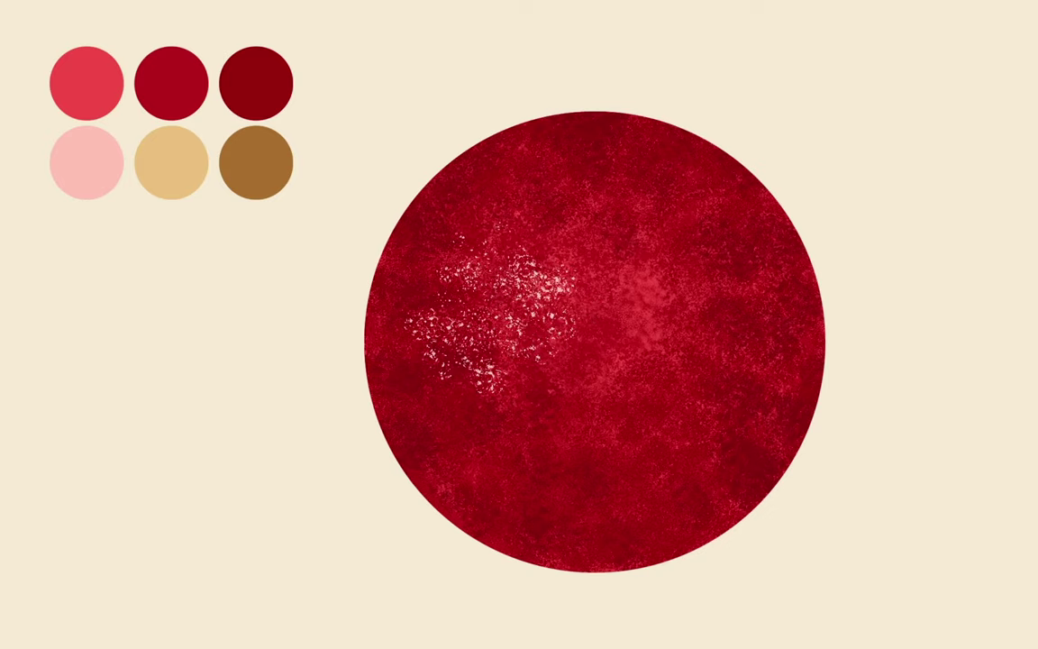
mouse_move(491, 176)
left_mouse_down()
mouse_move(486, 244)
mouse_move(510, 370)
mouse_move(527, 236)
mouse_move(463, 231)
mouse_move(423, 295)
mouse_move(549, 429)
mouse_move(492, 356)
left_mouse_up()
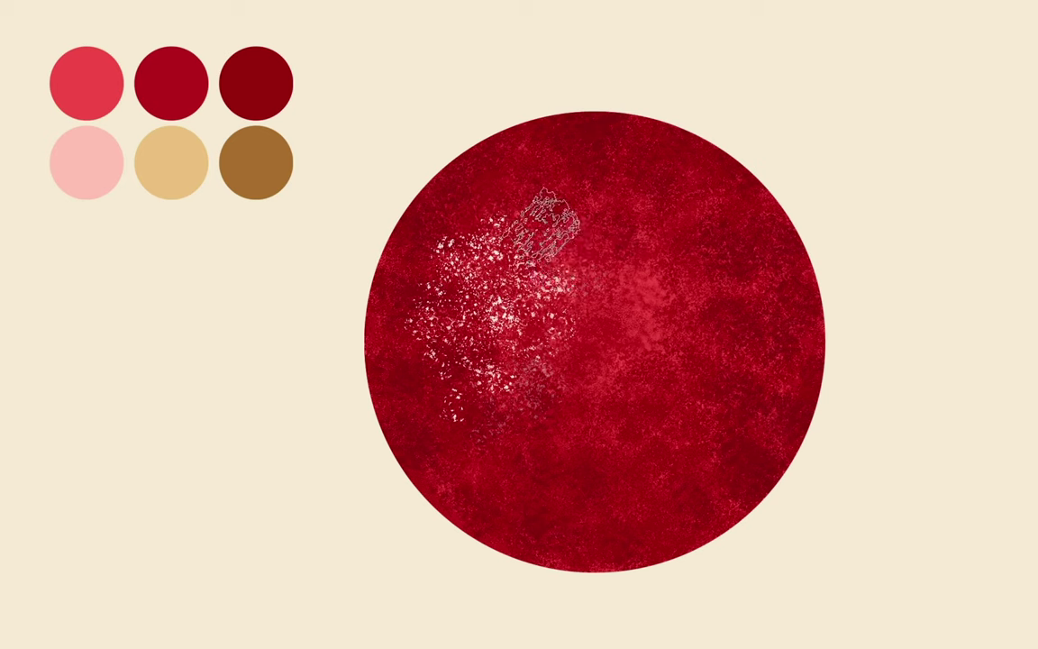
mouse_move(547, 225)
left_mouse_down()
mouse_move(486, 203)
mouse_move(518, 230)
left_mouse_up()
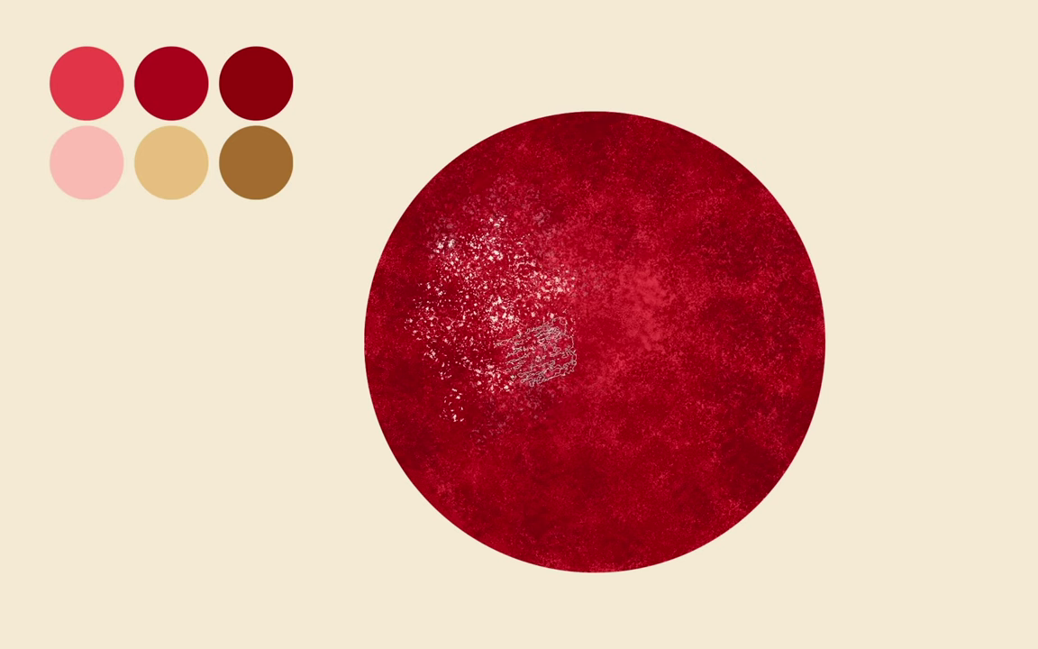
key("v")
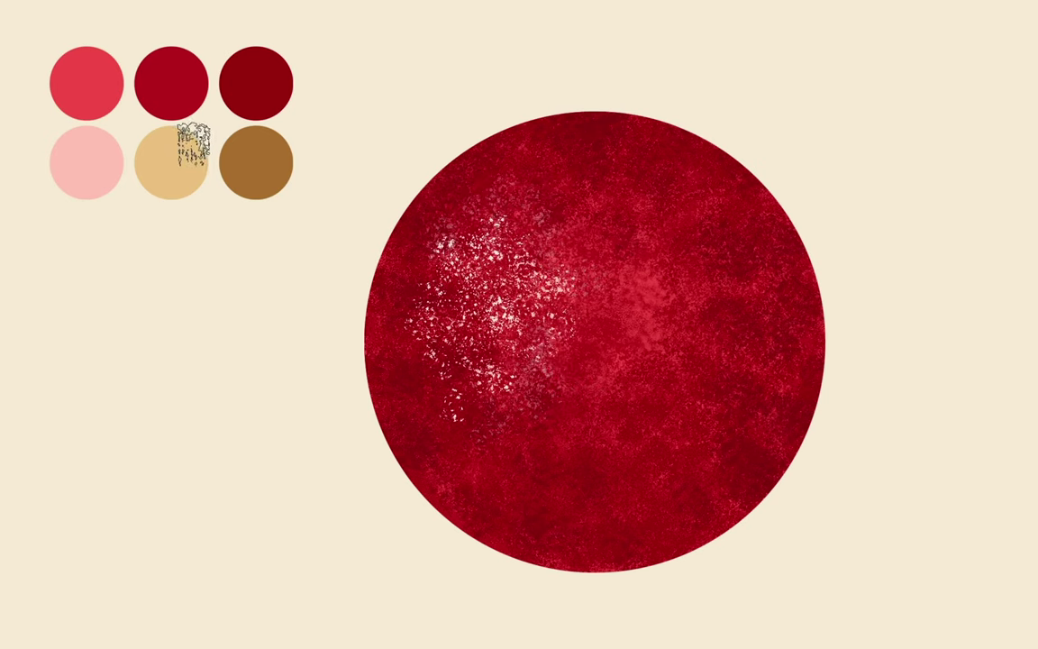
- Darken the upper-left rim, then load a 0%-hardness Soft Round brush in dark red
left_click_drag(394, 196, 446, 166)
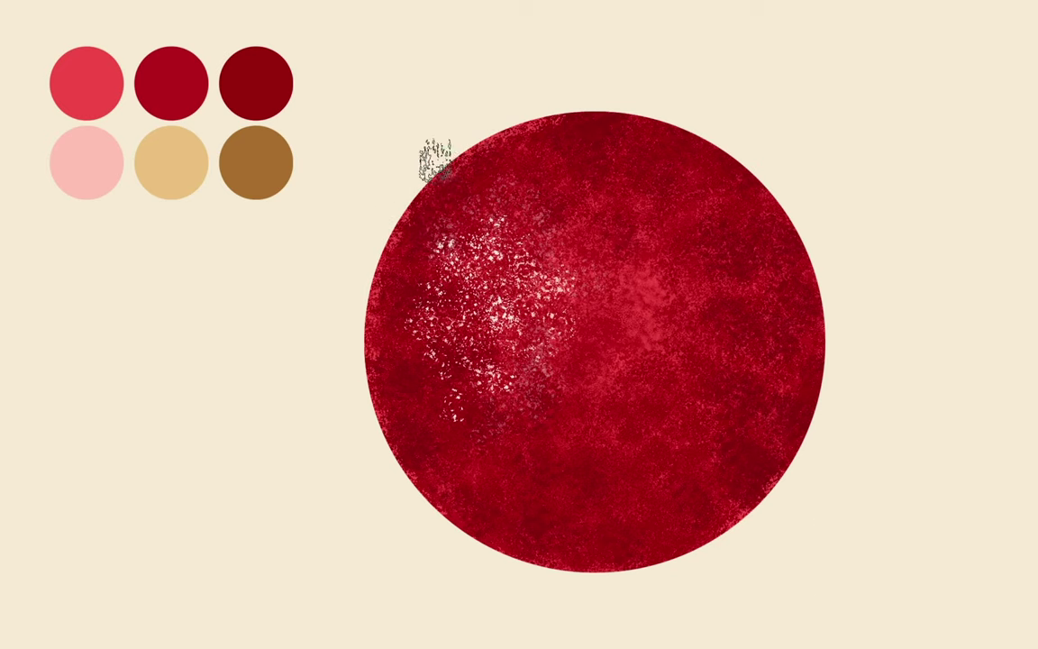
right_click(617, 125)
left_click(874, 317)
key("Return")
left_click(267, 58, "alt")
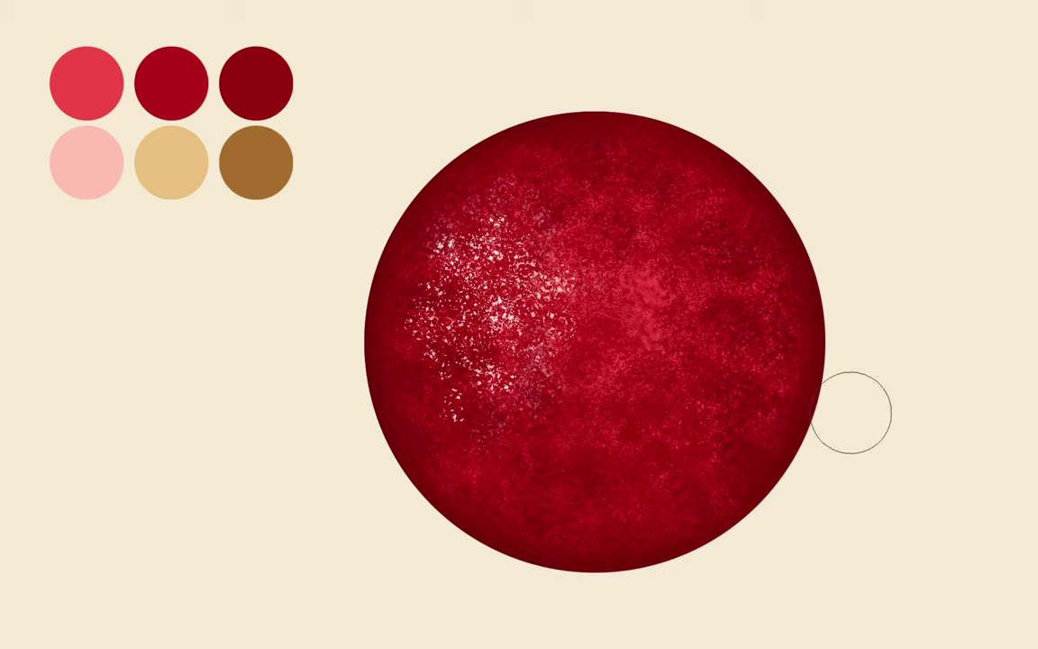
- Switch to the KYLE Bonus Chunky Charcoal brush from the Dry Media set
right_click(696, 311)
scroll(837, 523, "down", 3)
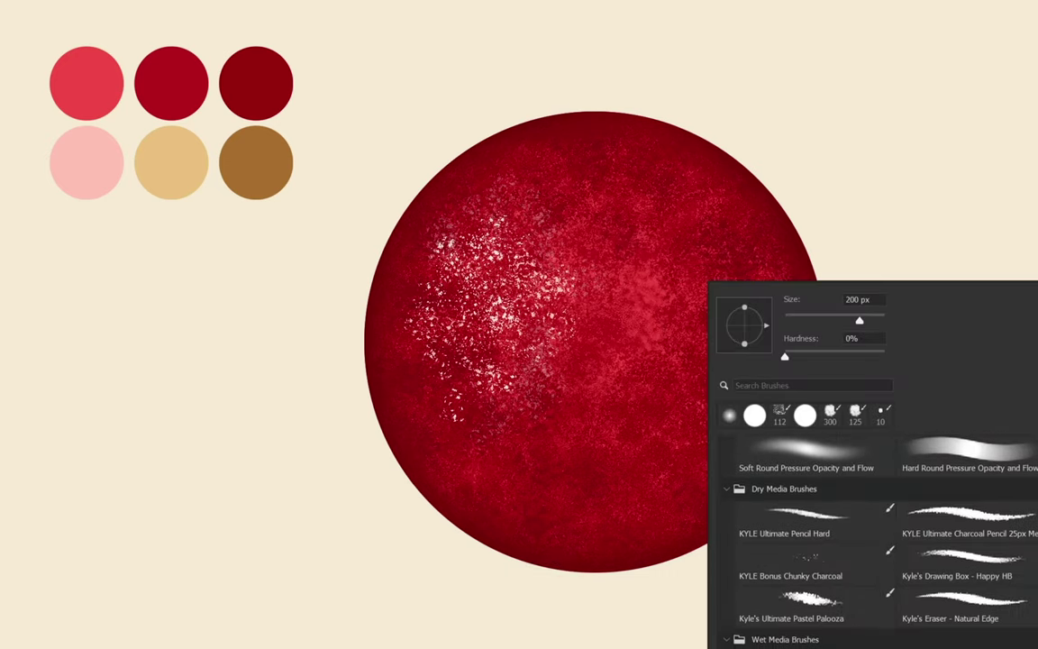
scroll(847, 532, "down", 2)
left_click(812, 502)
key("Return")
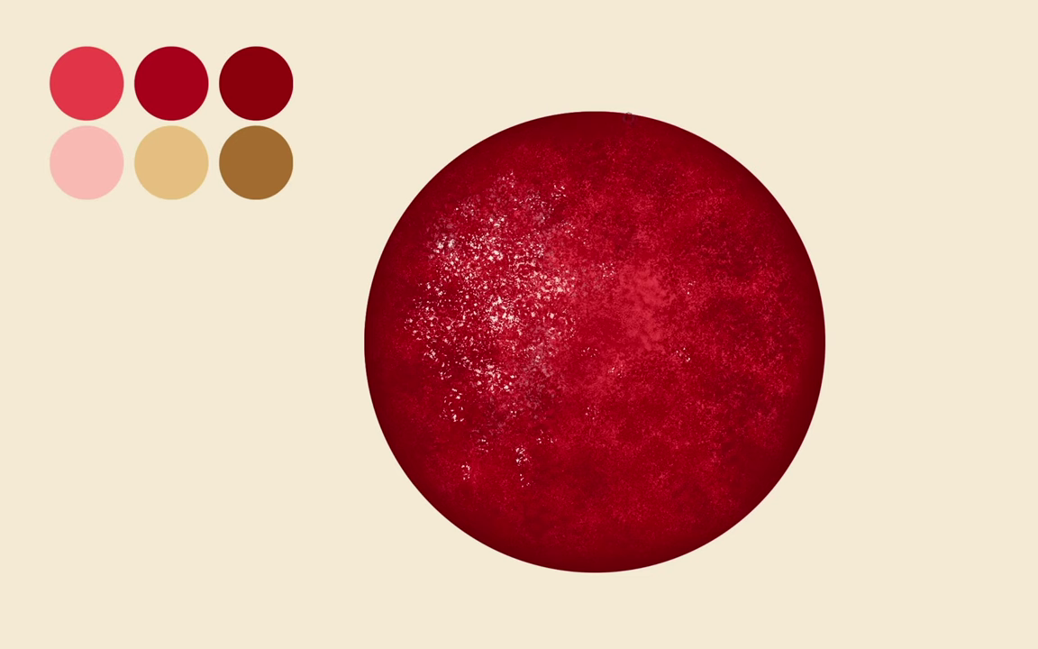
- Recheck the brush picker and zoom in on the ball's top to outline the cap
right_click(628, 116)
key("Escape")
scroll(495, 272, "up", 3)
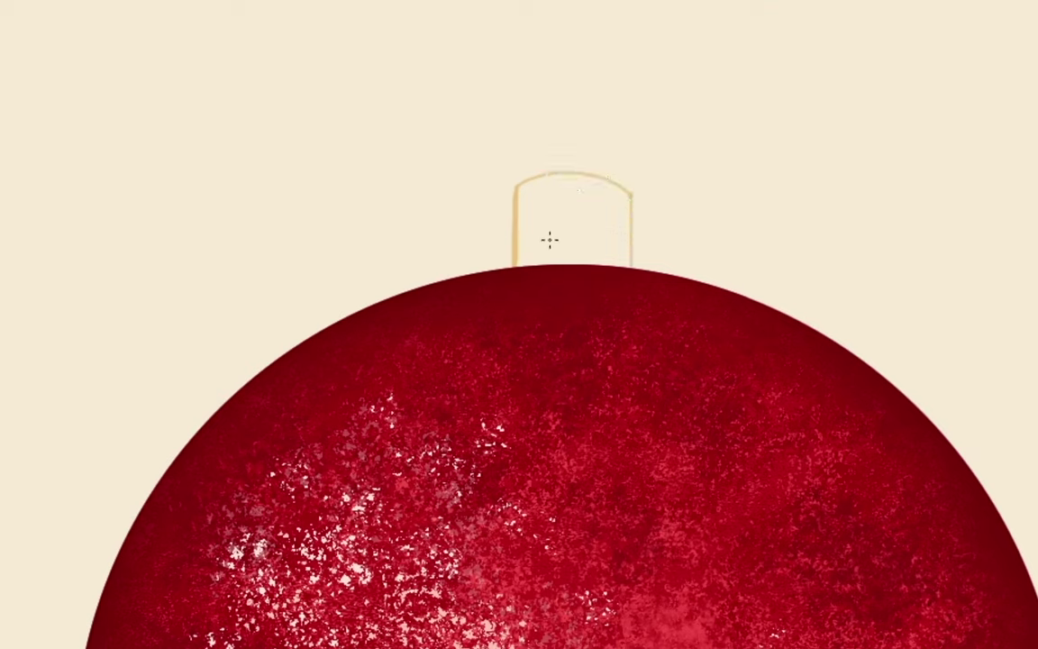
- Fill the cap outline above the red ball with solid tan paint
mouse_move(563, 214)
left_mouse_down()
mouse_move(543, 248)
mouse_move(605, 252)
mouse_move(607, 263)
mouse_move(608, 235)
mouse_move(555, 204)
left_mouse_up()
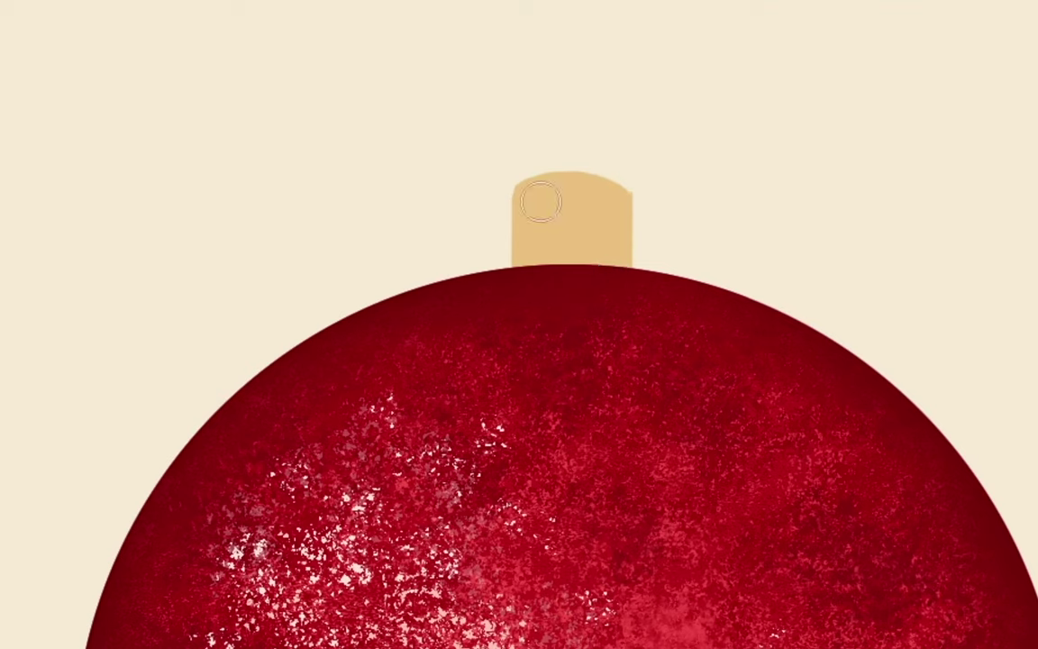
- Paint two red vertical stripes on the cap and shade its top and right edges darker
left_click_drag(543, 207, 543, 261)
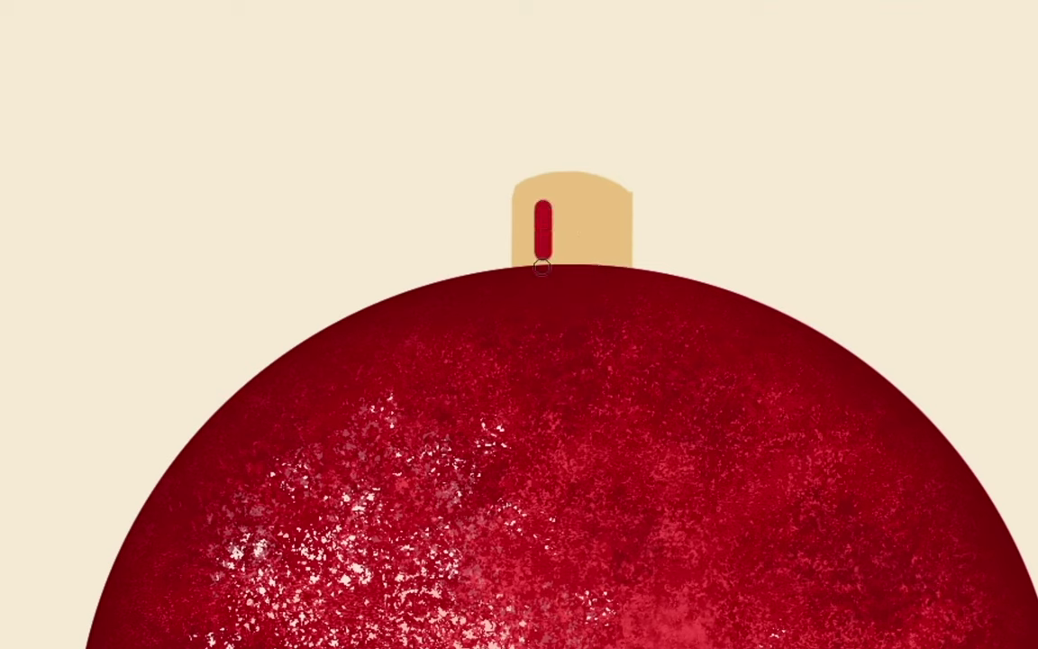
left_click_drag(593, 207, 594, 262)
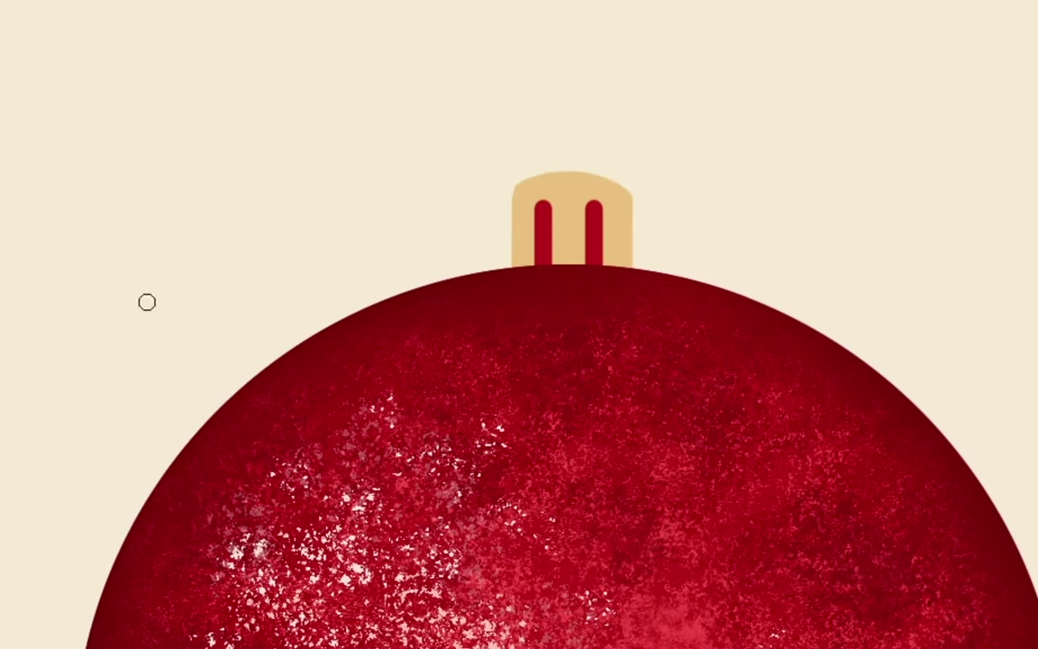
right_click(613, 142)
key("Escape")
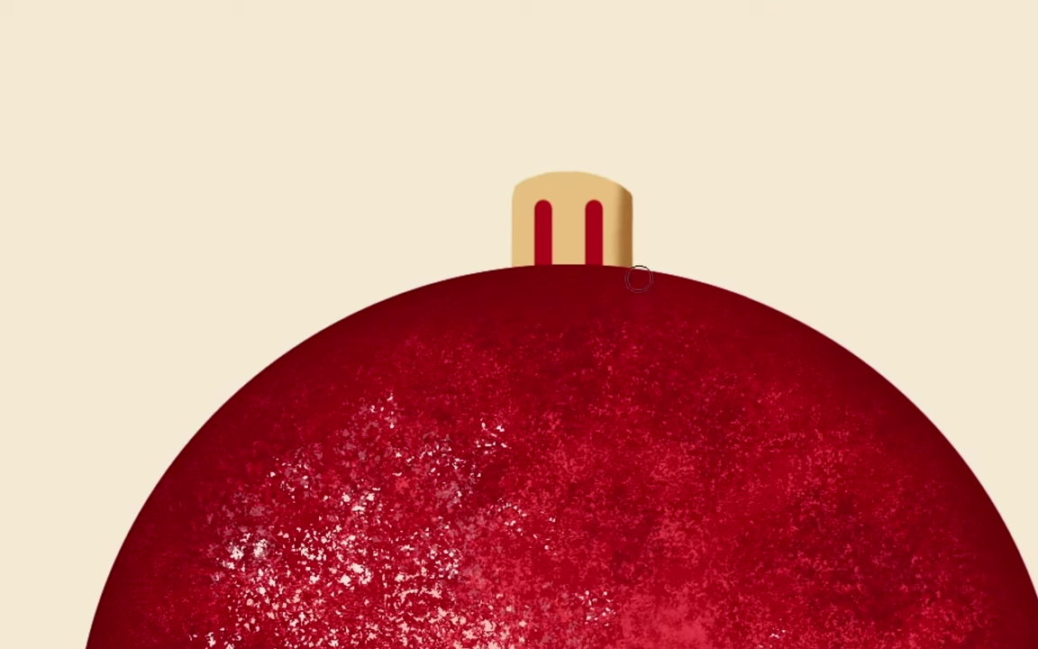
left_click_drag(445, 166, 672, 185)
left_click_drag(570, 169, 620, 165)
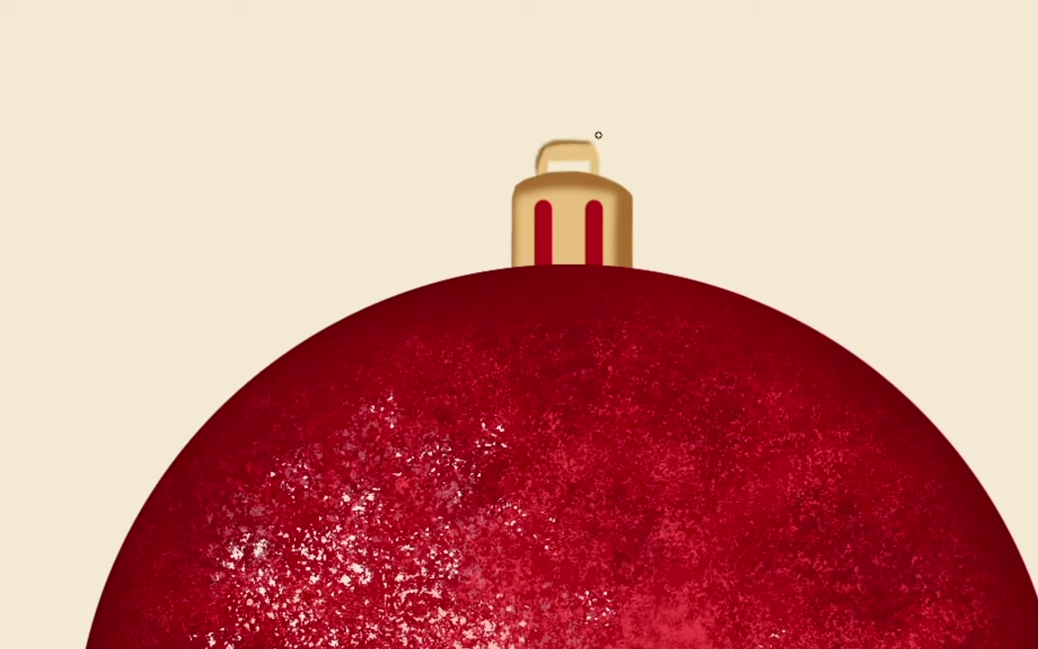
- Soften the brush to 0% hardness for the thin gold hanging string
right_click(793, 302)
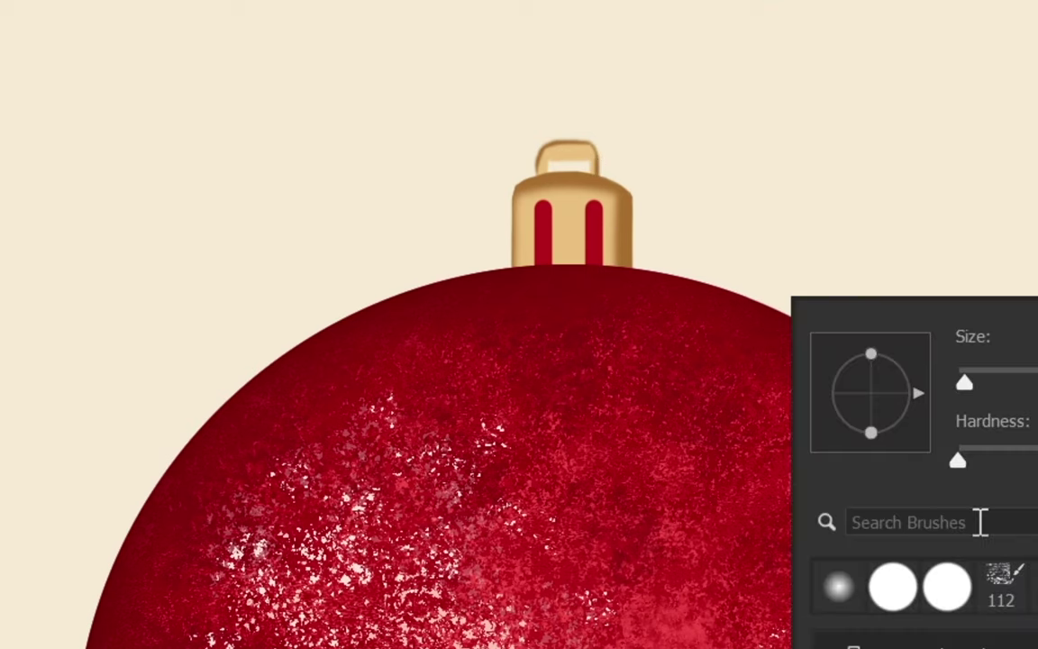
key("Escape")
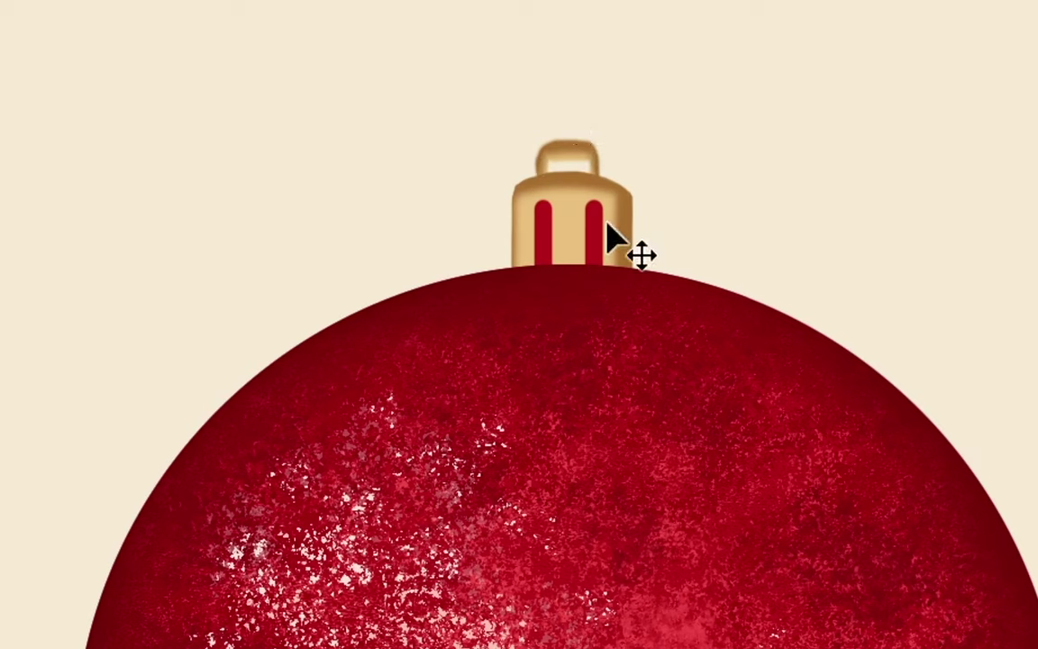
right_click(793, 213)
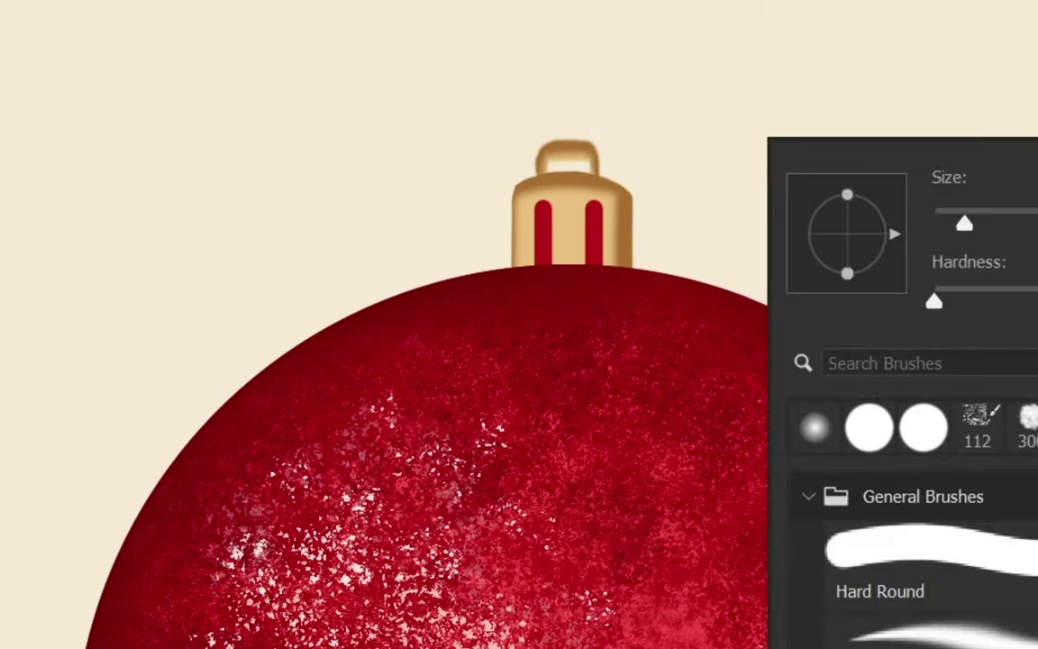
key("Escape")
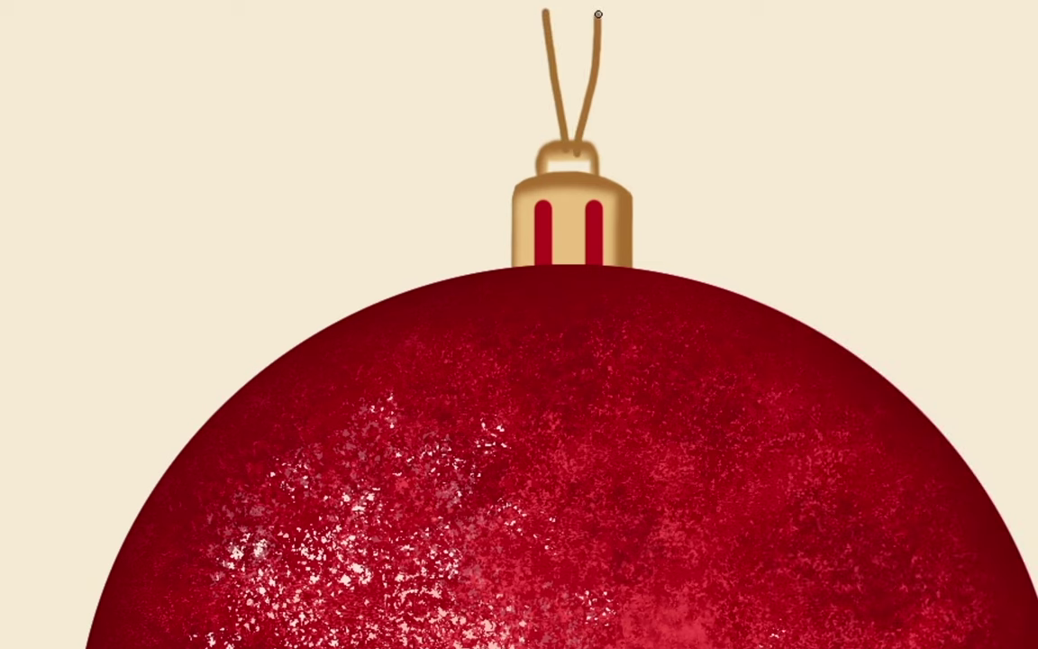
right_click(450, 361)
left_click_drag(867, 547, 653, 547)
key("Return")
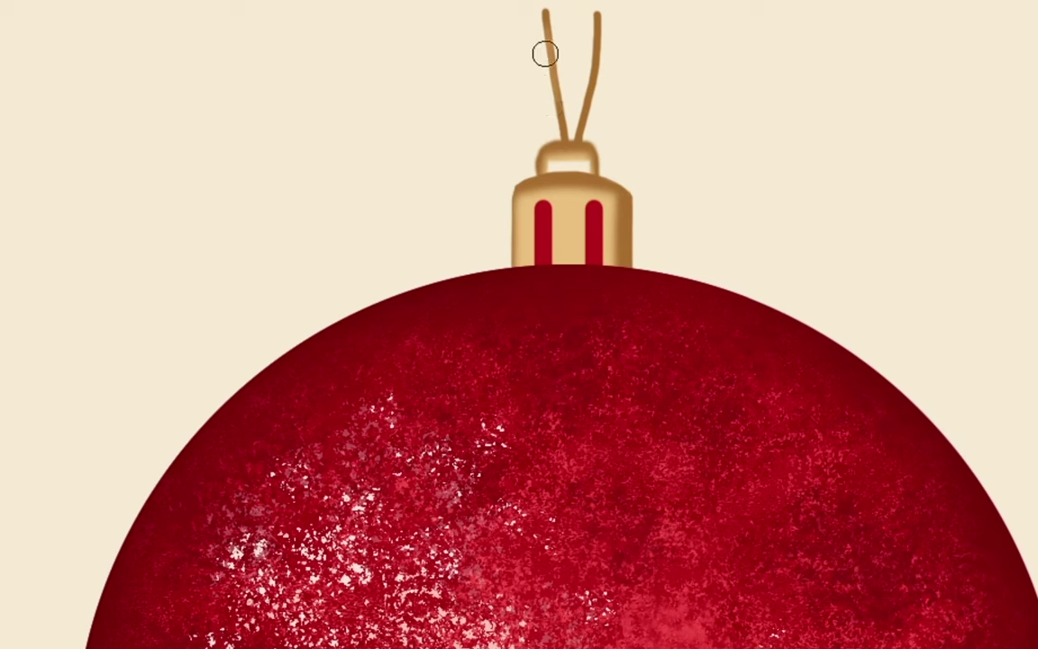
right_click(700, 171)
key("Return")
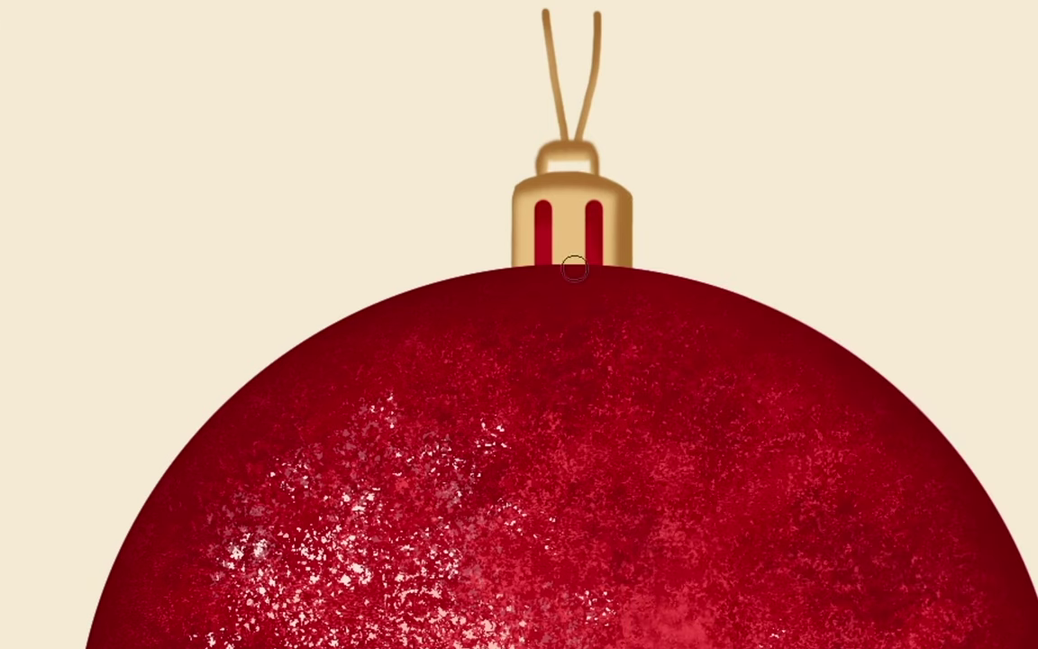